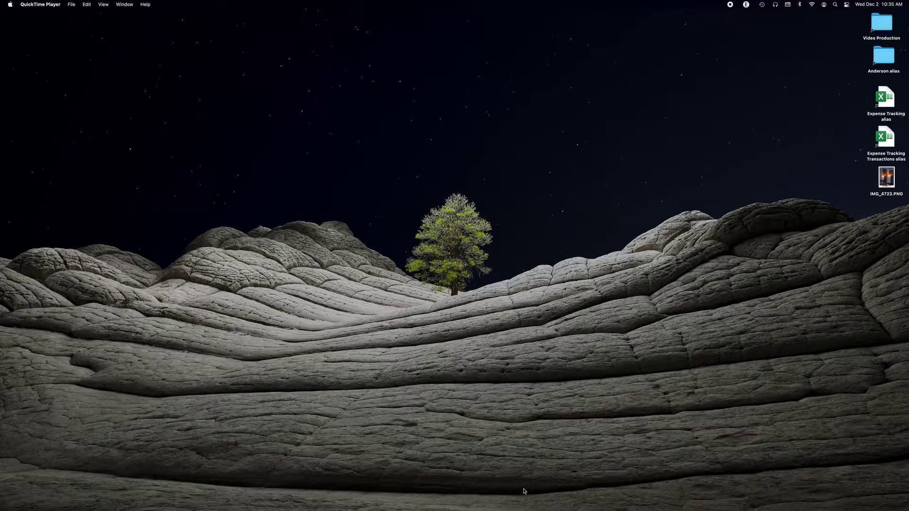
- Bring Maps forward and zoom to frame Fenelon Falls, Verulam and Bobcaygeon along Highway 8
key(super+Tab)
key(super+Tab)
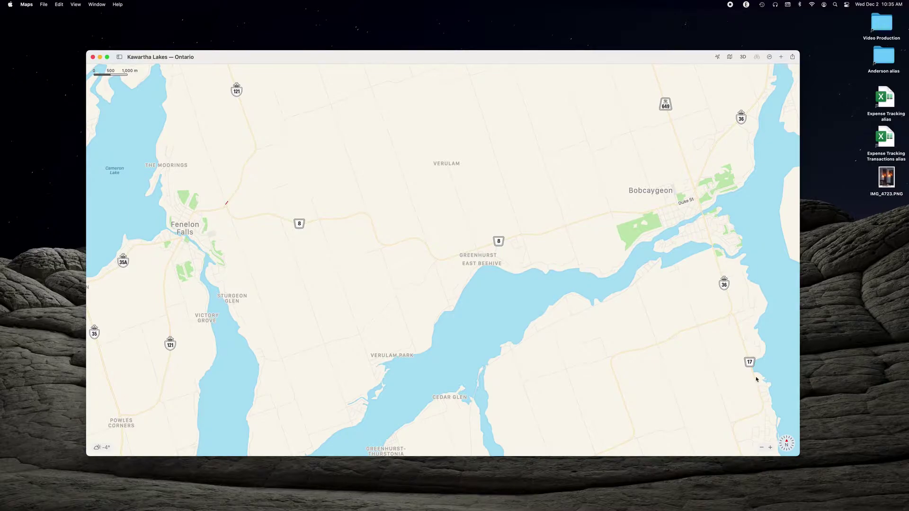
click(762, 448)
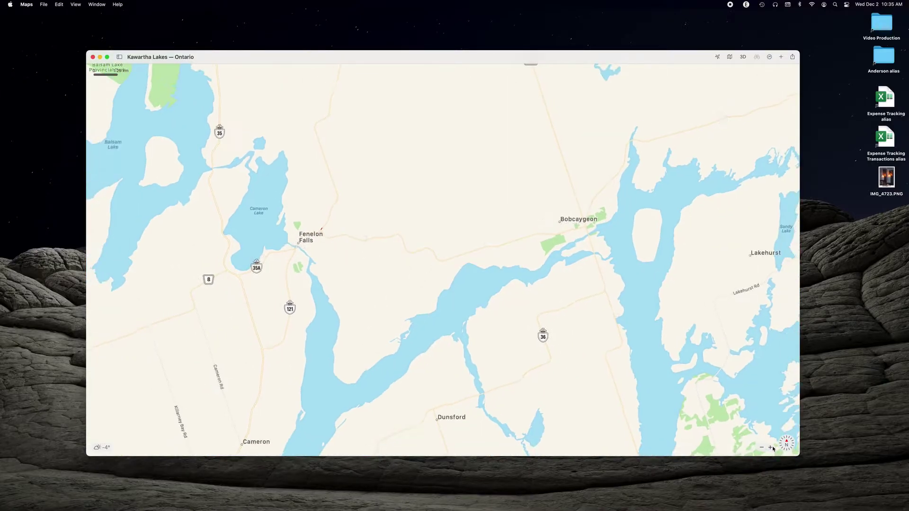
click(771, 448)
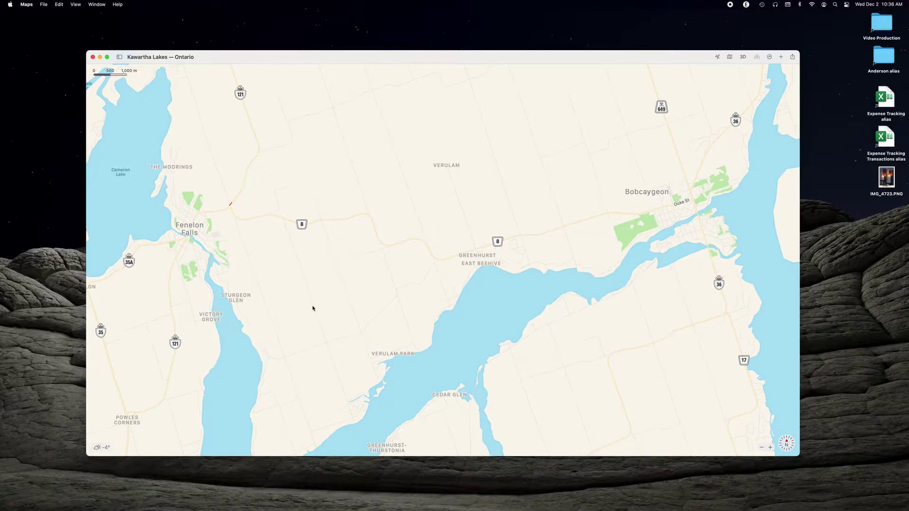
- Launch the Screenshot tool from Spotlight in Capture Selected Portion mode
key(super+space)
text(qu)
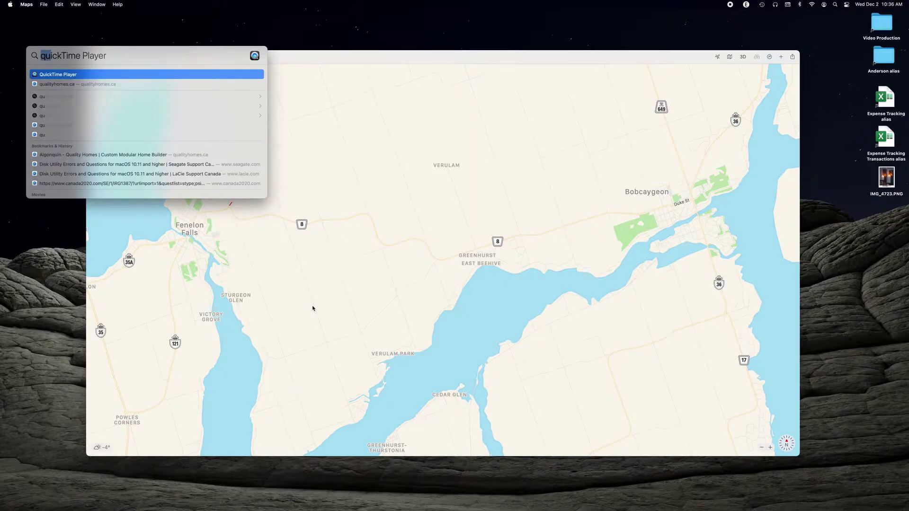
text(screenshot)
key(Return)
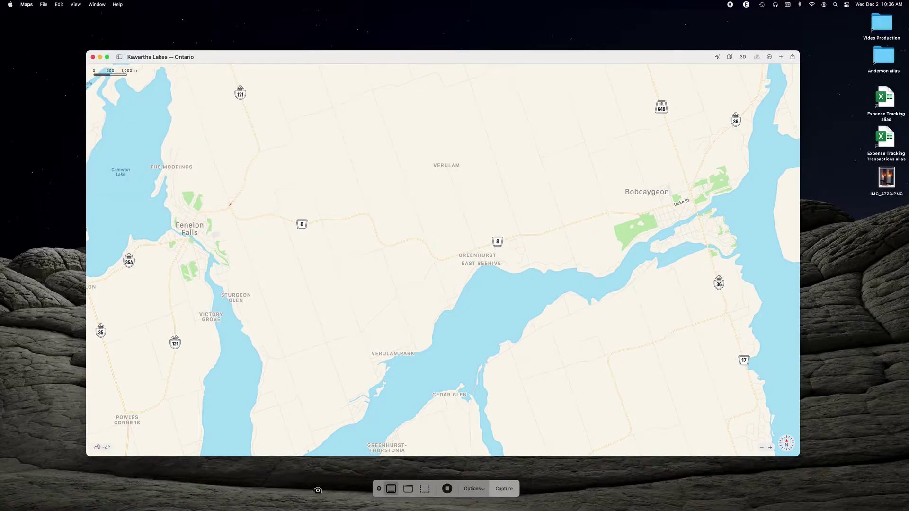
click(426, 489)
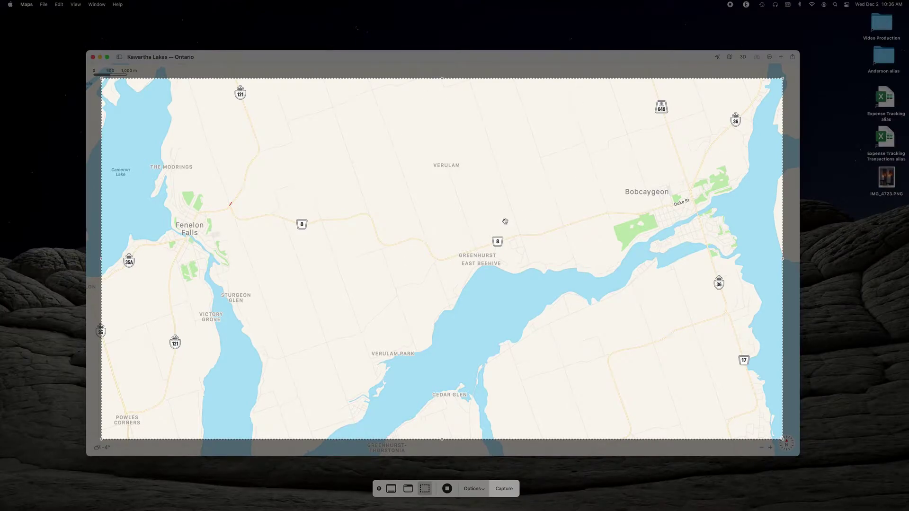
- Stretch the selection over the Kawartha Lakes map and capture it
mouse_move(501, 218)
mouse_down()
mouse_move(483, 215)
mouse_move(507, 215)
mouse_up()
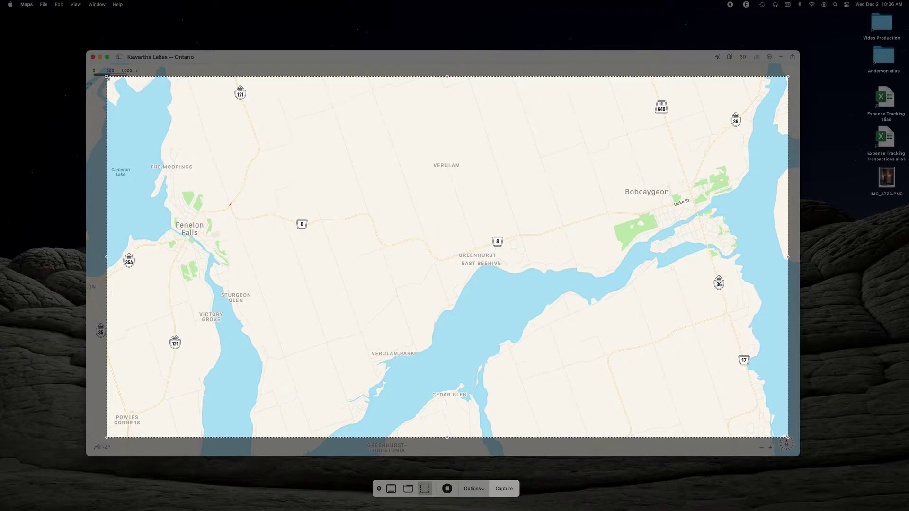
drag(107, 76, 96, 67)
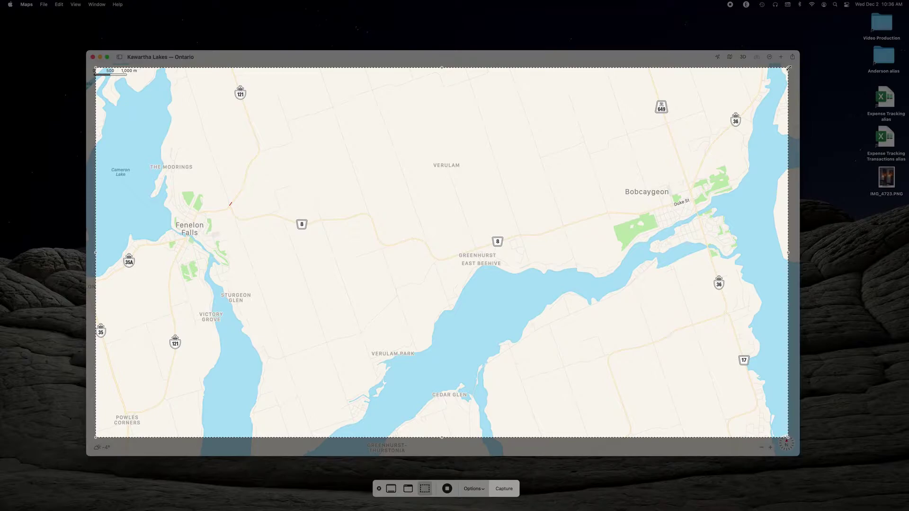
drag(789, 68, 795, 68)
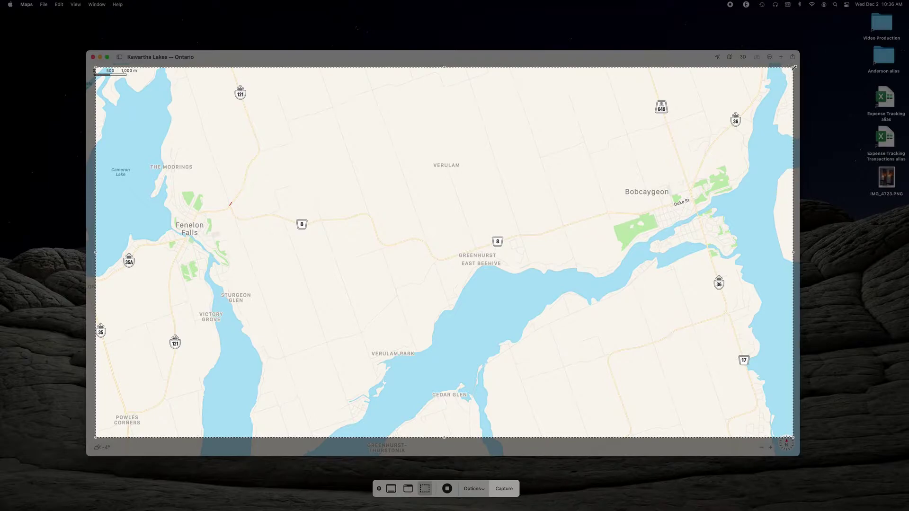
click(505, 489)
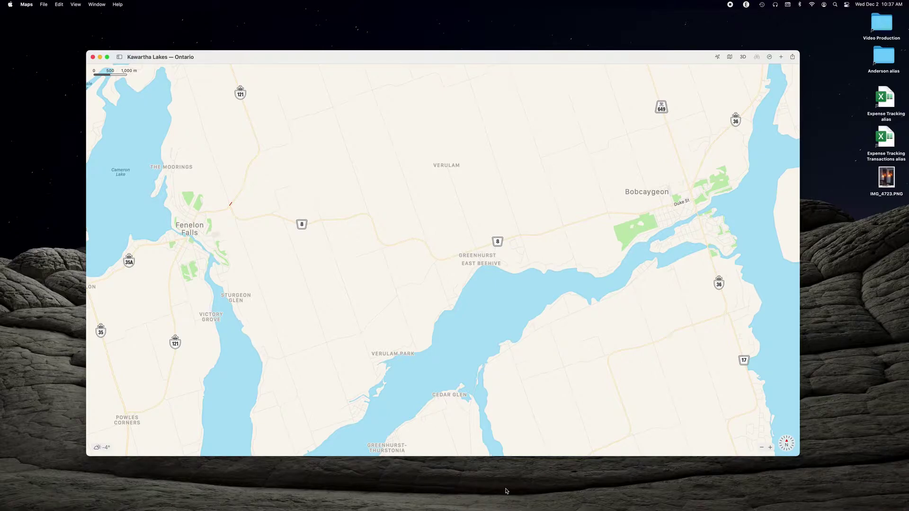
- Hide Maps, switch to Keynote and create a Classic White presentation
key(super+q)
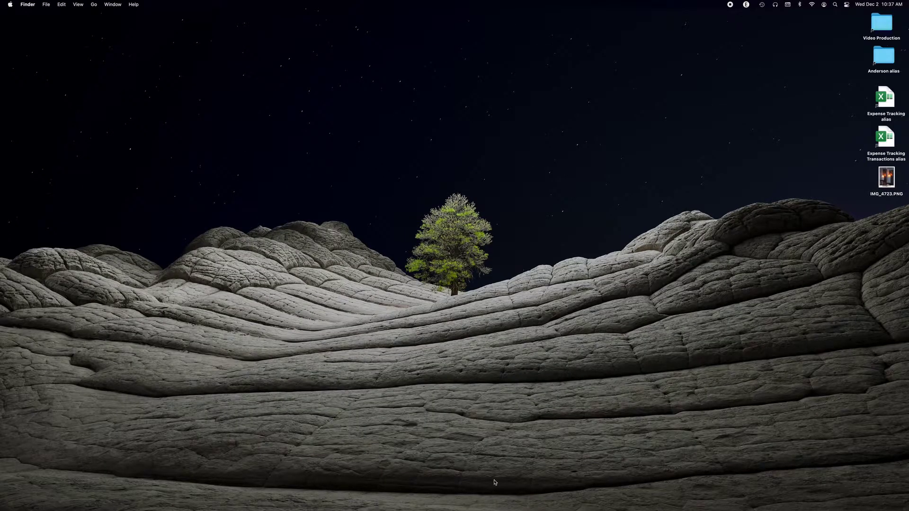
key(super+Tab)
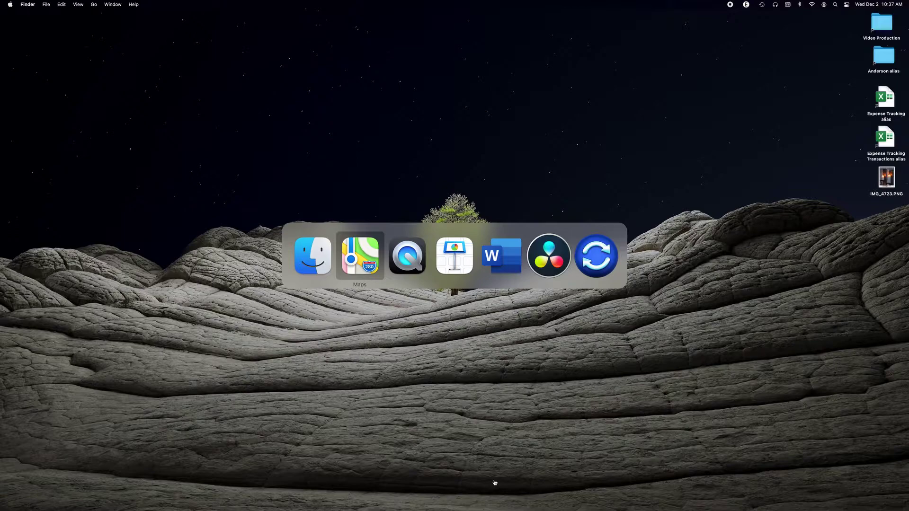
key(super+Tab)
key(super+Tab)
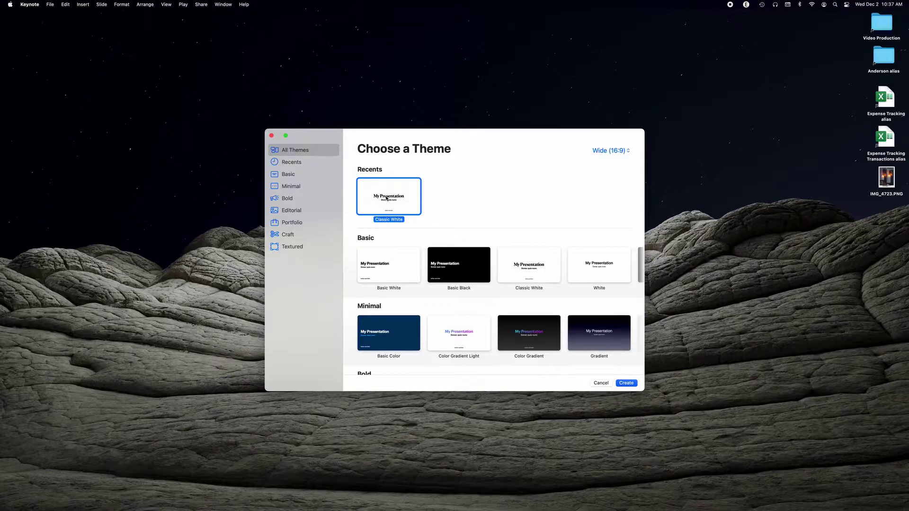
double_click(386, 198)
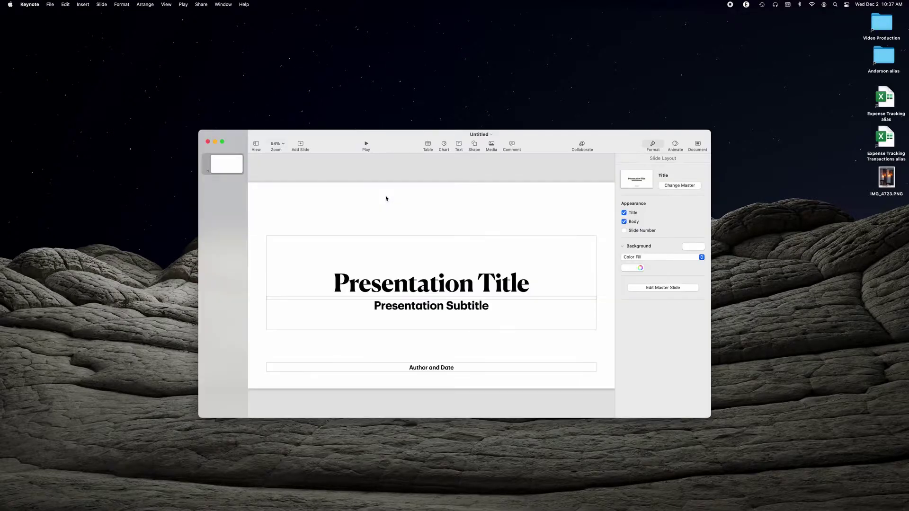
- Move and enlarge the Keynote window and set the slide zoom to 75%
drag(568, 138, 442, 45)
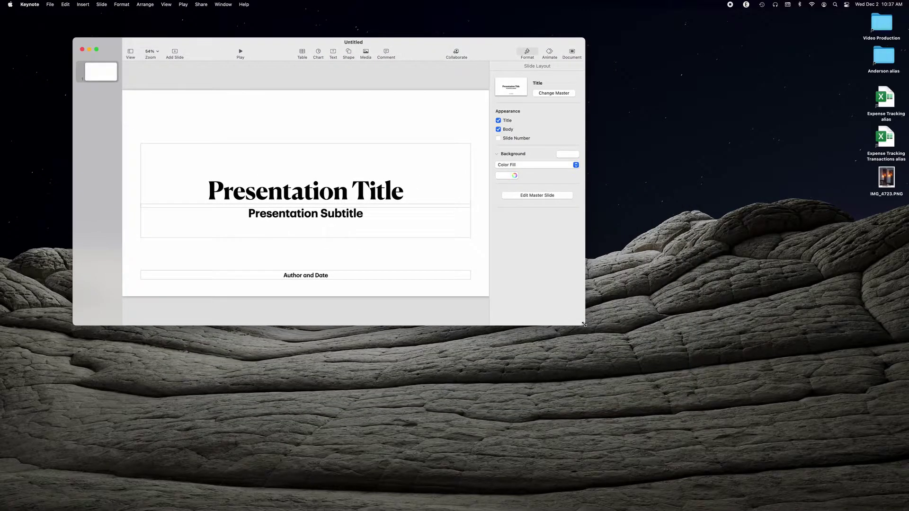
drag(584, 325, 815, 461)
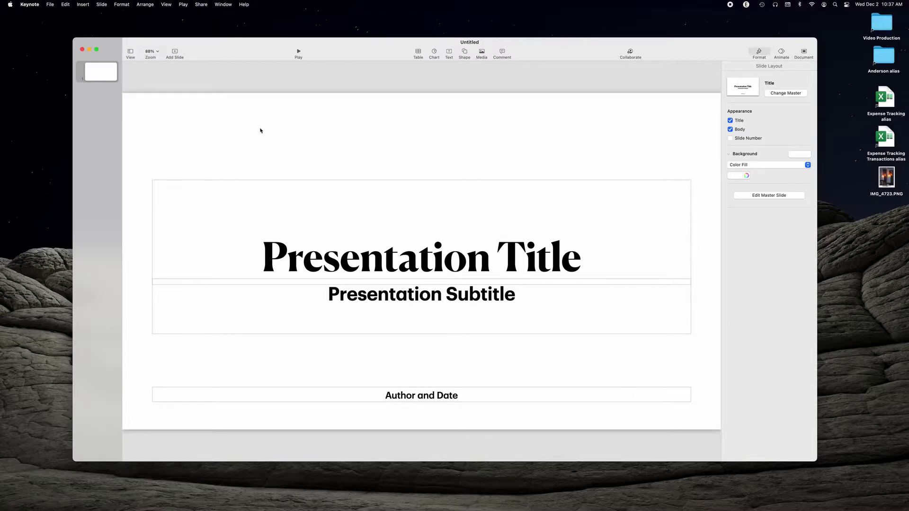
click(154, 53)
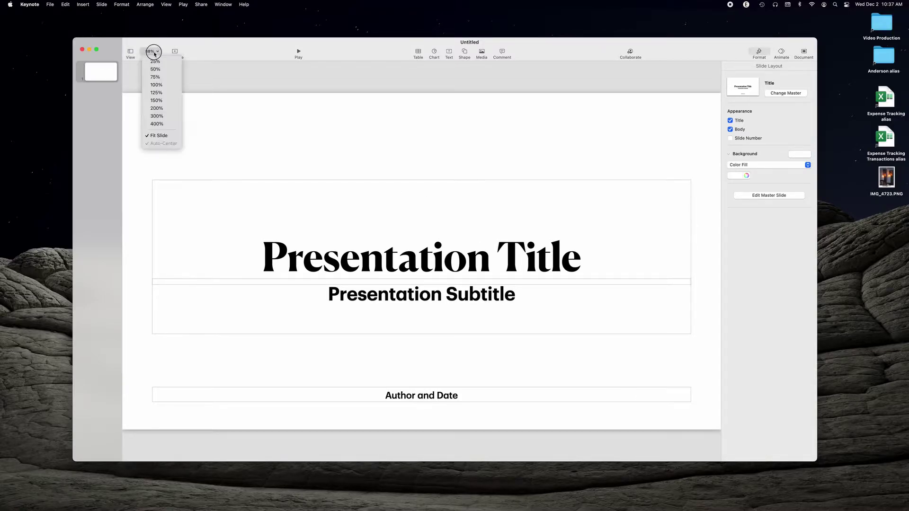
click(155, 77)
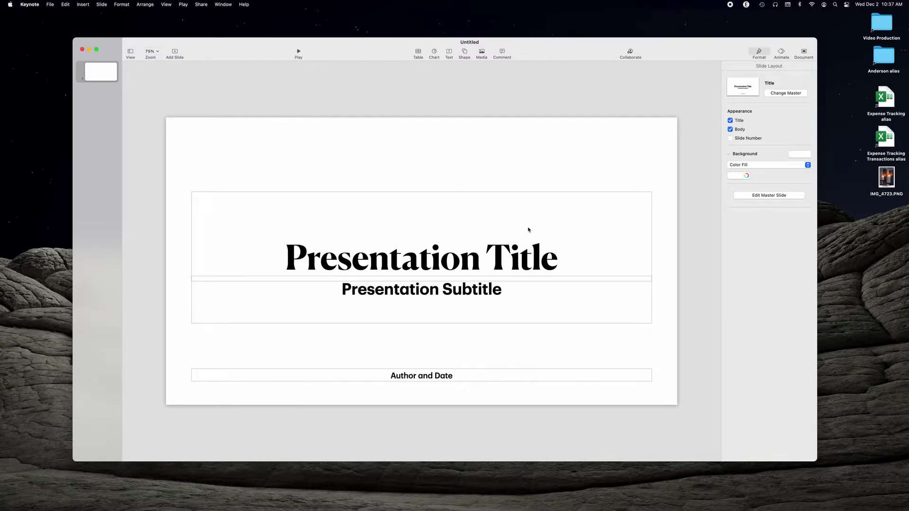
- Delete the title, subtitle and Author and Date placeholders from the first slide
click(476, 220)
key(Delete)
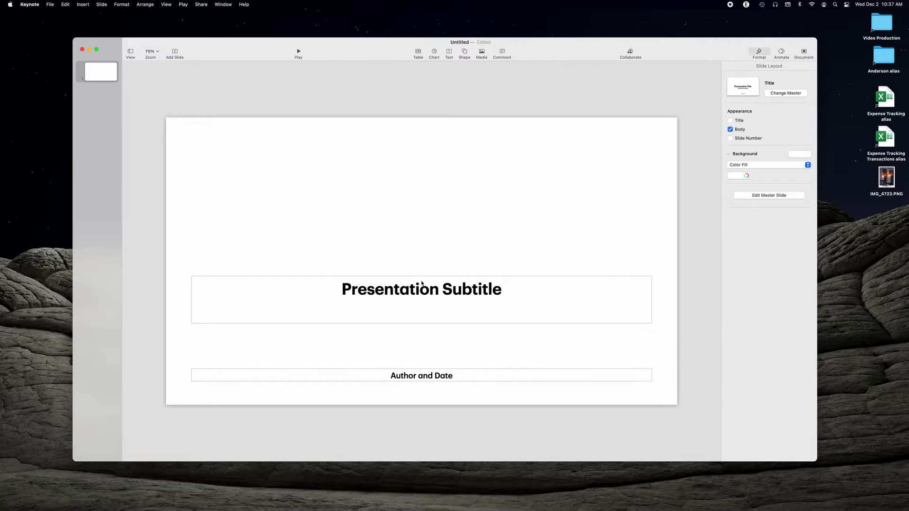
click(422, 284)
key(Delete)
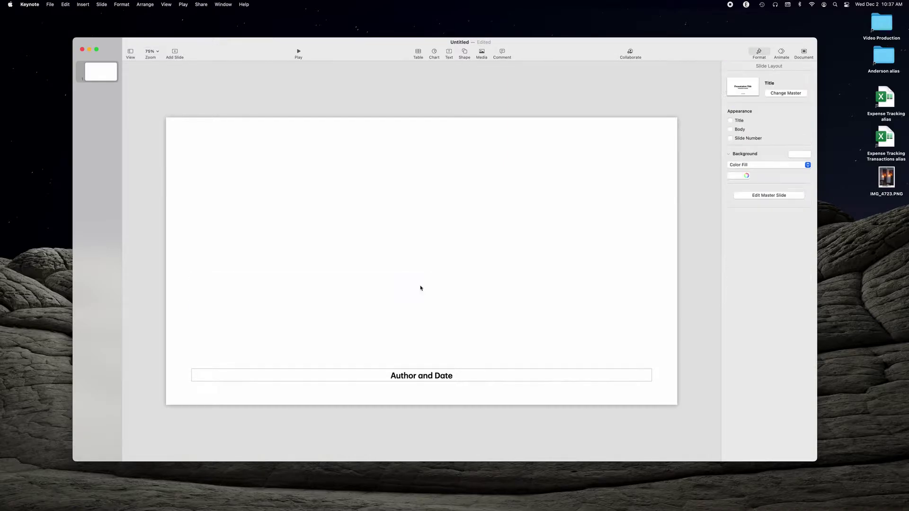
click(411, 377)
key(Delete)
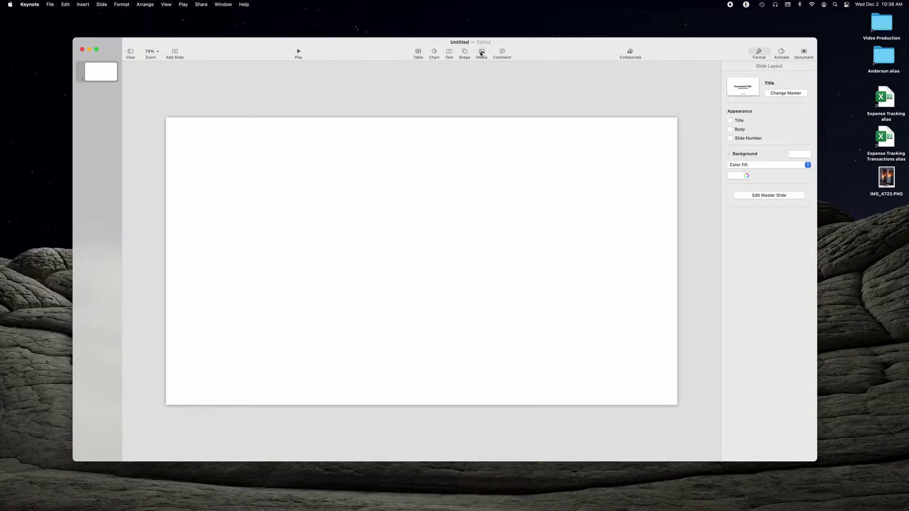
- Insert the Kawartha Lakes map screenshot onto the blank slide
click(481, 53)
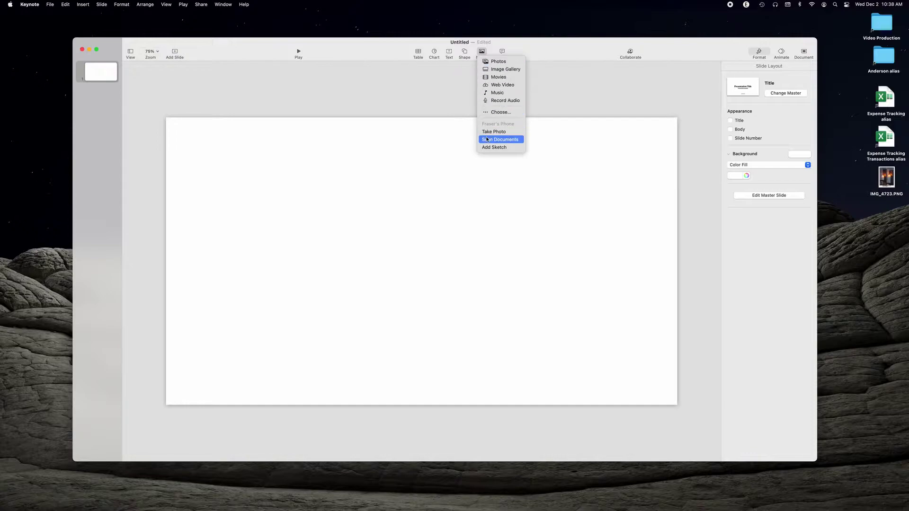
click(492, 113)
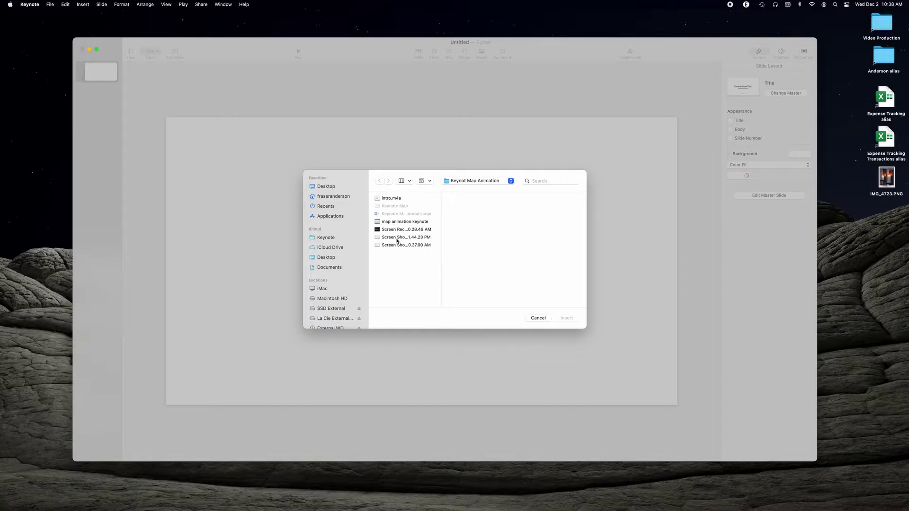
click(397, 245)
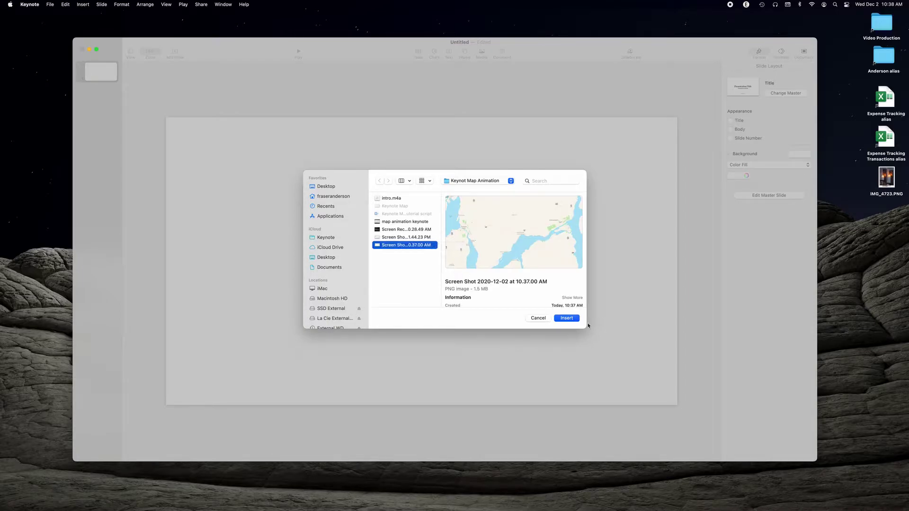
click(569, 319)
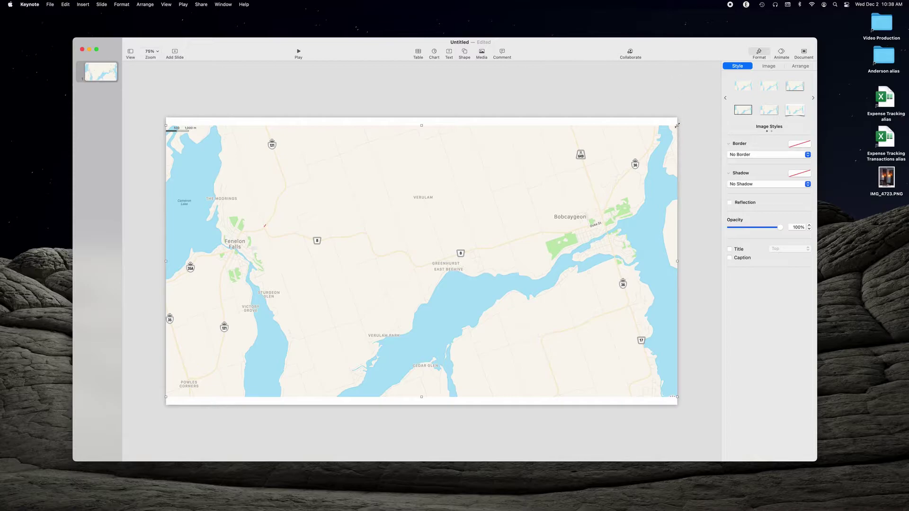
- Enlarge the map image to about 2108 × 1120 pt so it covers the slide
drag(677, 125, 706, 110)
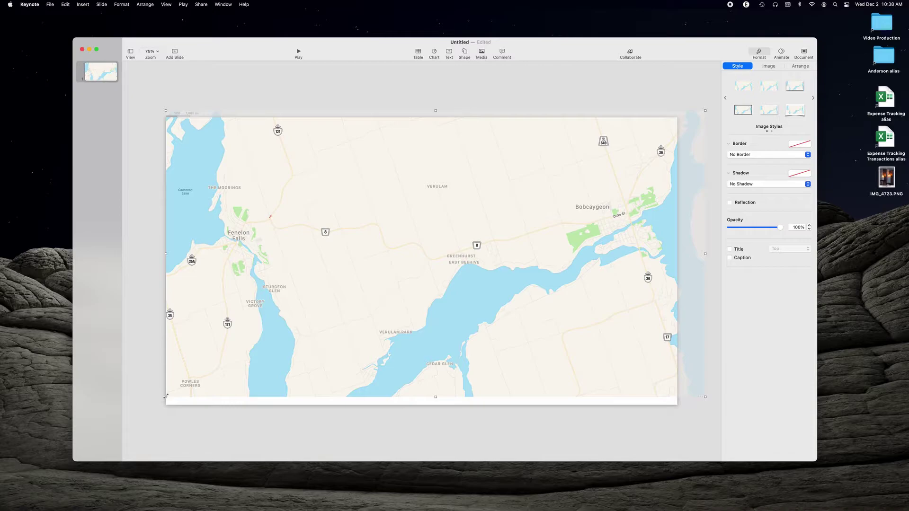
drag(166, 396, 145, 411)
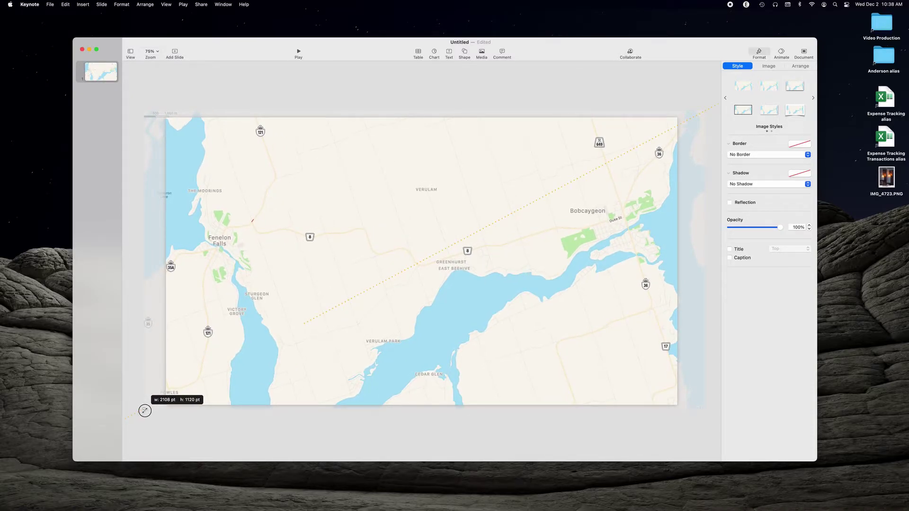
drag(145, 411, 144, 409)
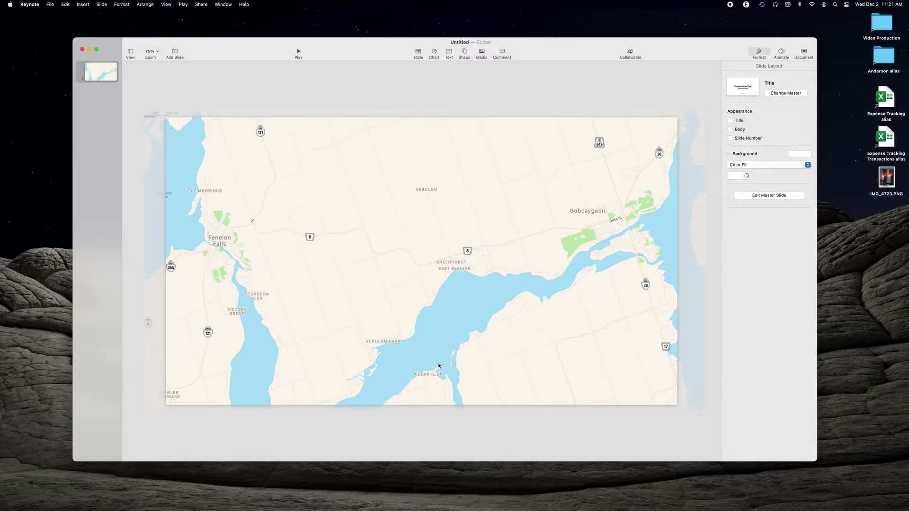
- In full screen, draw a straight pen line from Fenelon Falls to Bobcaygeon
key(ctrl+super+f)
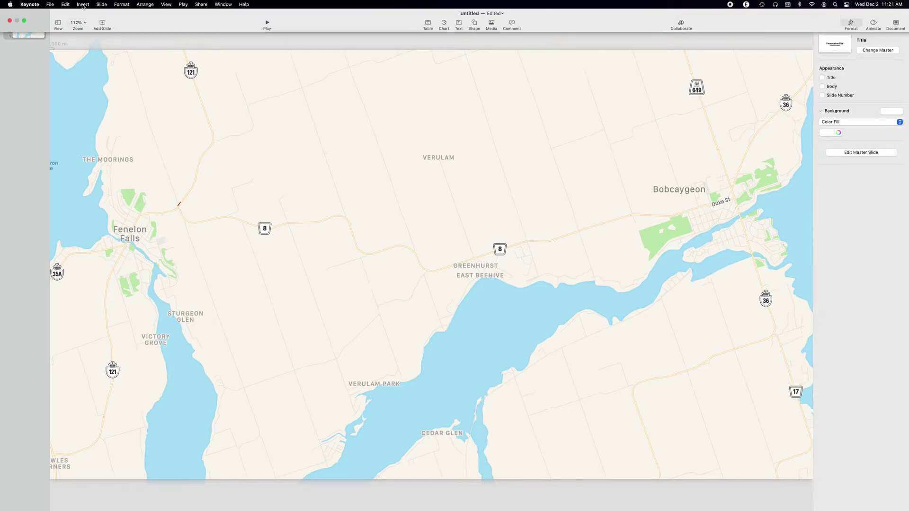
click(83, 4)
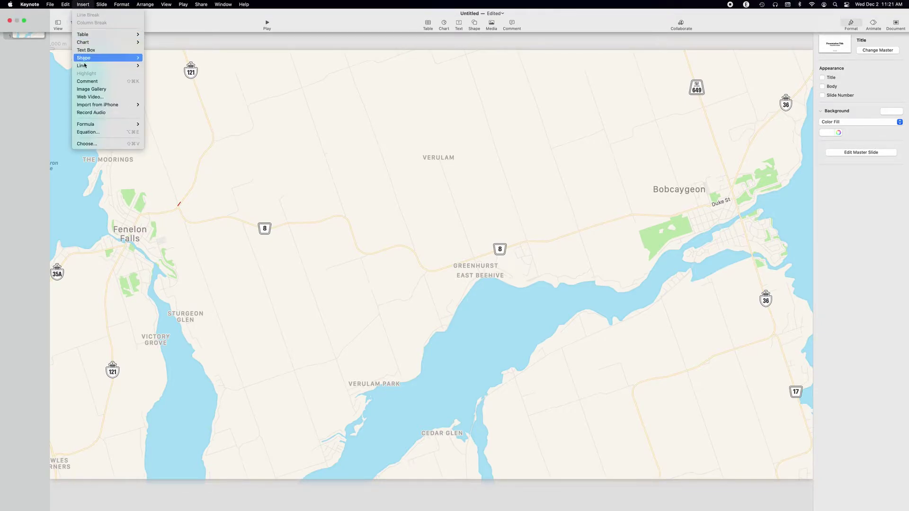
mouse_move(90, 70)
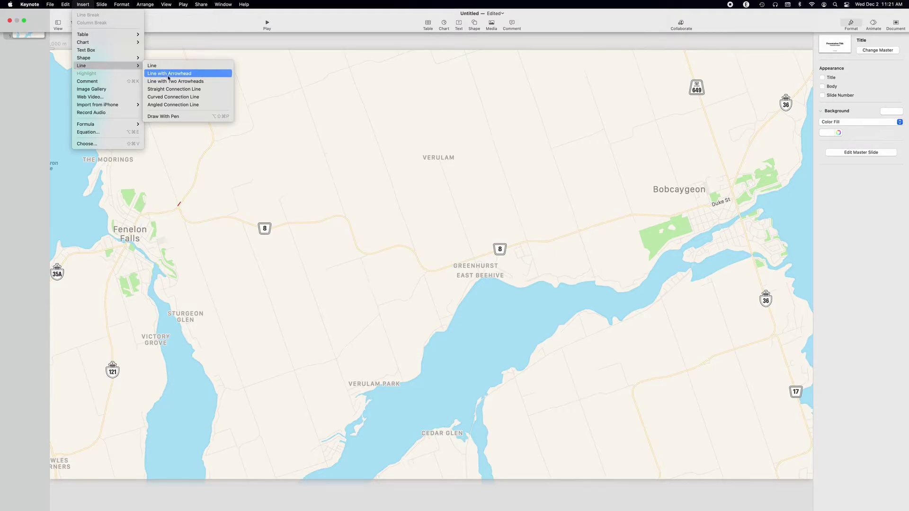
click(168, 117)
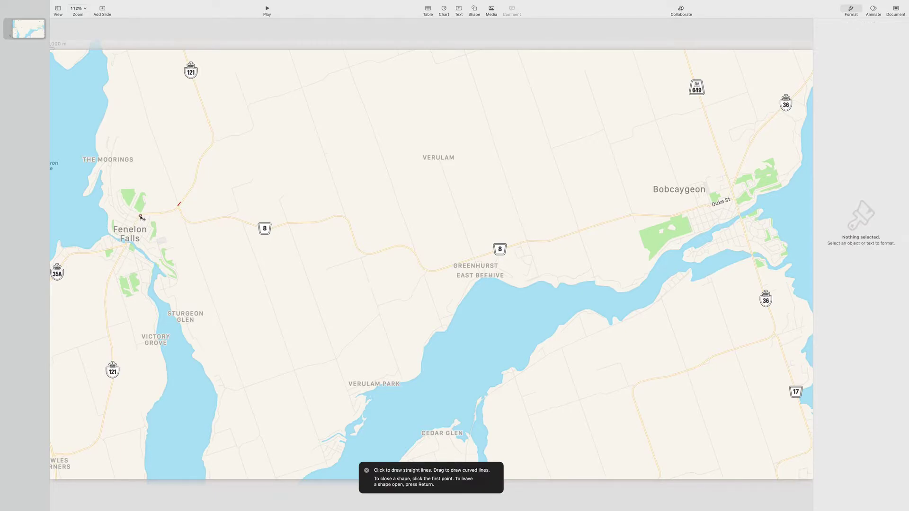
click(140, 216)
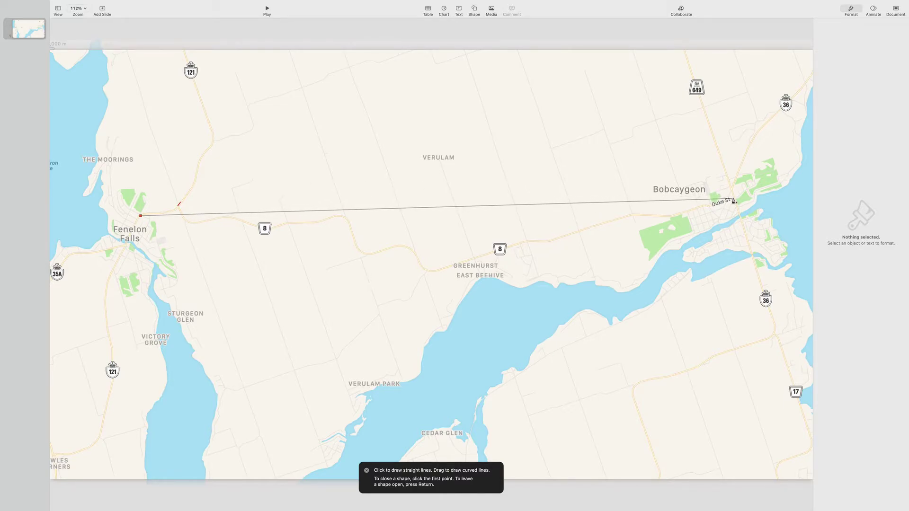
click(734, 199)
key(Return)
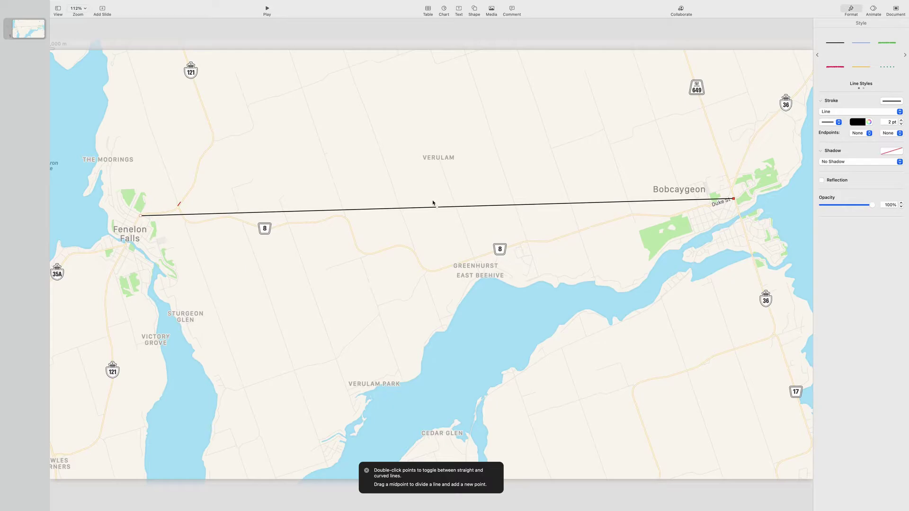
- Bend the line at several points so it follows Route 8 across the map
drag(436, 207, 435, 272)
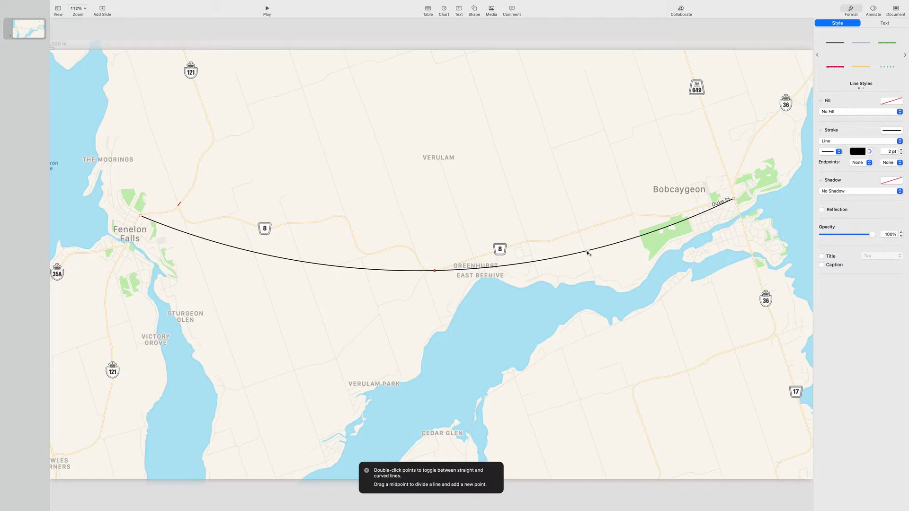
drag(588, 251, 588, 229)
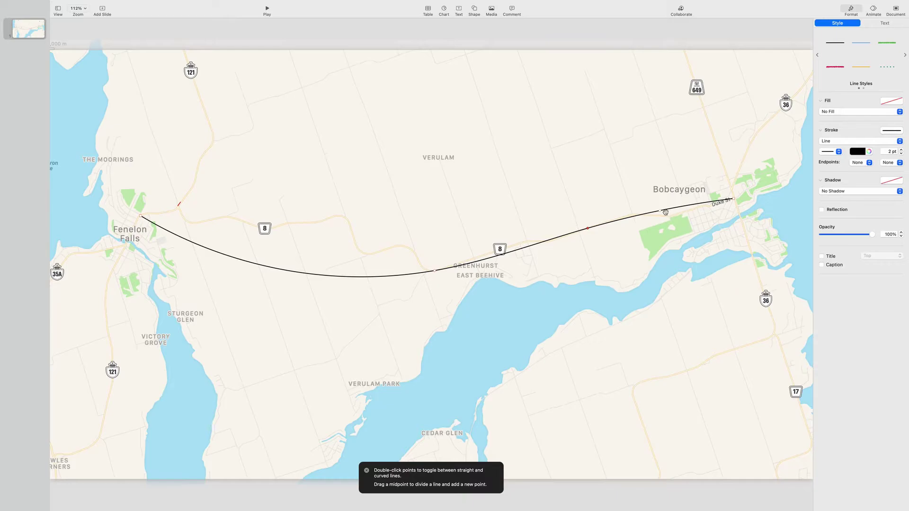
drag(661, 212, 611, 221)
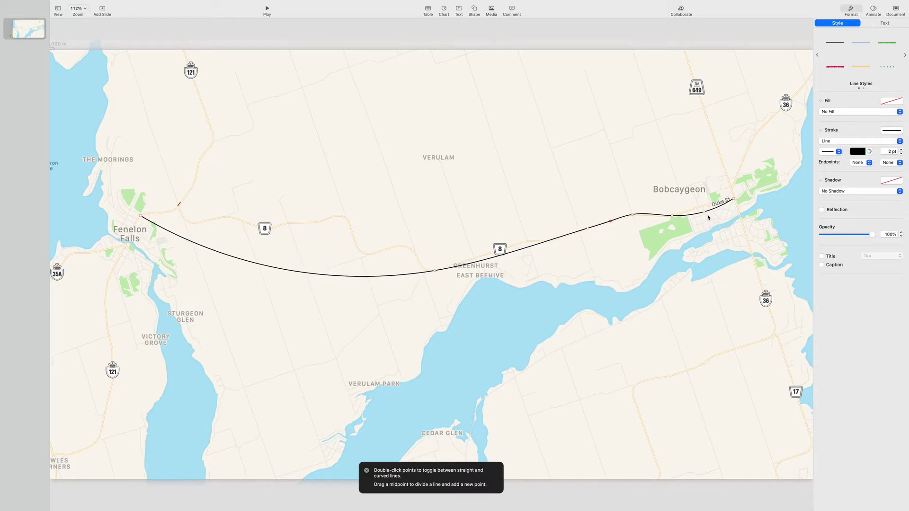
drag(703, 209, 704, 205)
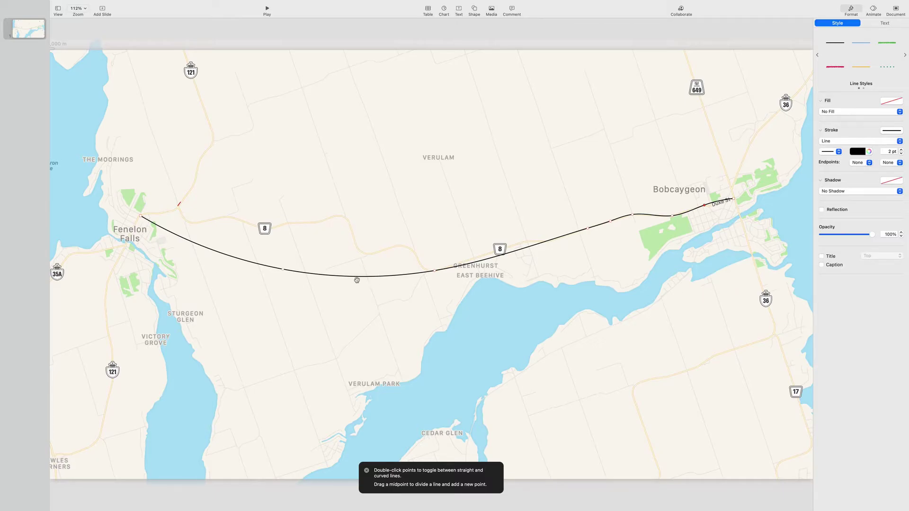
drag(282, 273, 345, 218)
mouse_move(243, 153)
mouse_down()
mouse_move(280, 207)
mouse_move(173, 212)
mouse_up()
drag(261, 219, 258, 225)
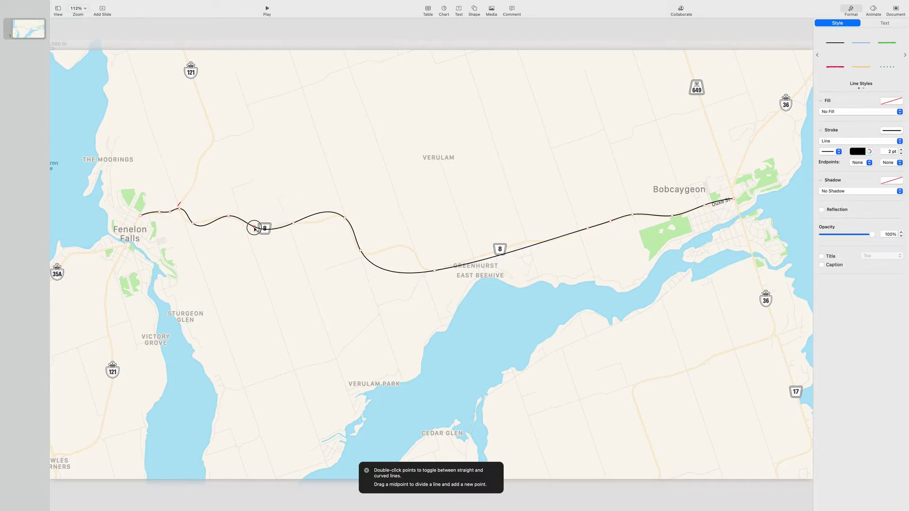
drag(319, 218, 321, 222)
drag(398, 271, 400, 245)
drag(502, 275, 549, 241)
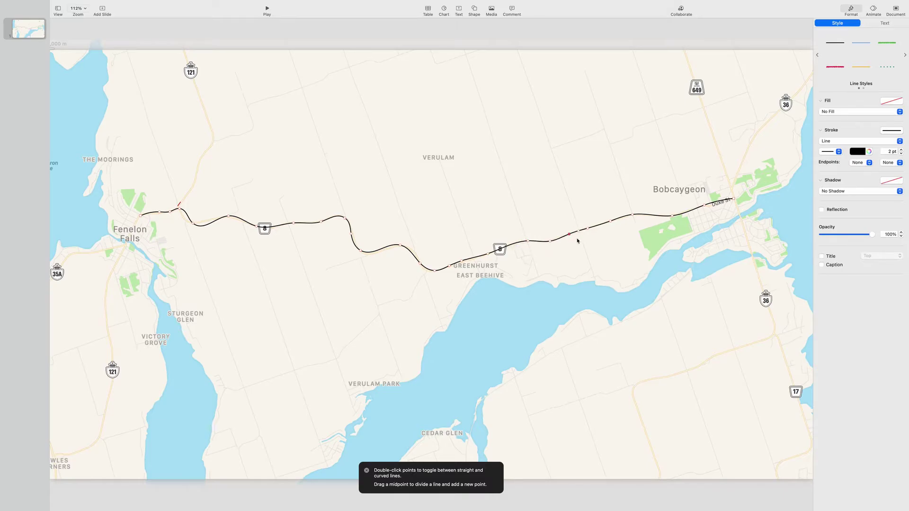
drag(190, 219, 182, 216)
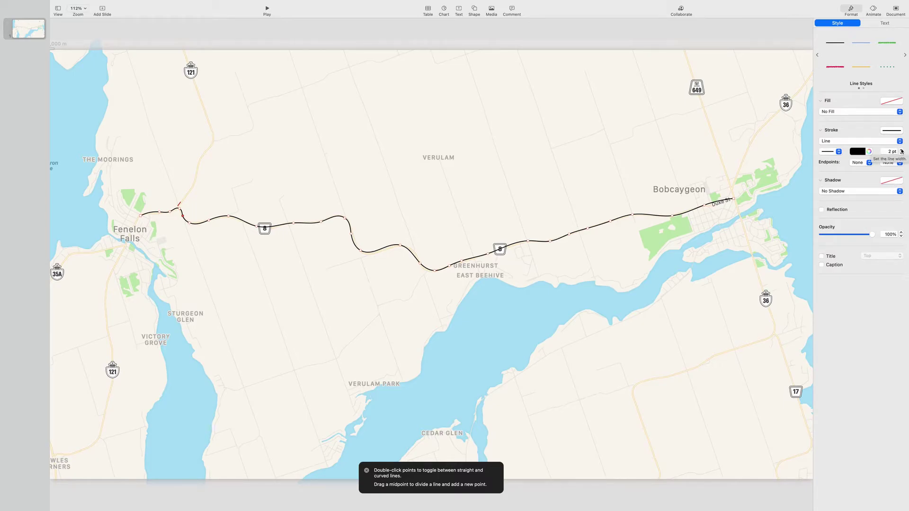
- Make the route line a 6 pt dotted stroke
click(901, 150)
click(902, 150)
click(902, 150)
click(901, 150)
click(902, 149)
click(902, 153)
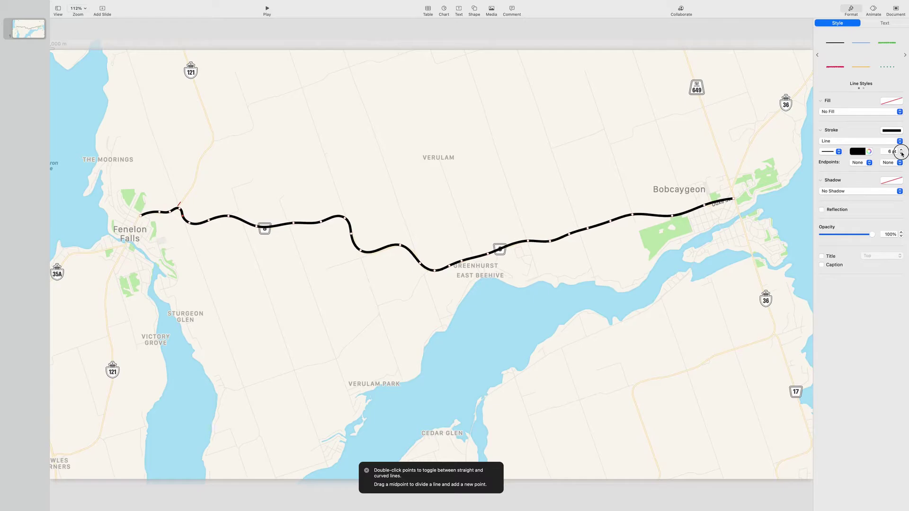
click(836, 153)
click(836, 161)
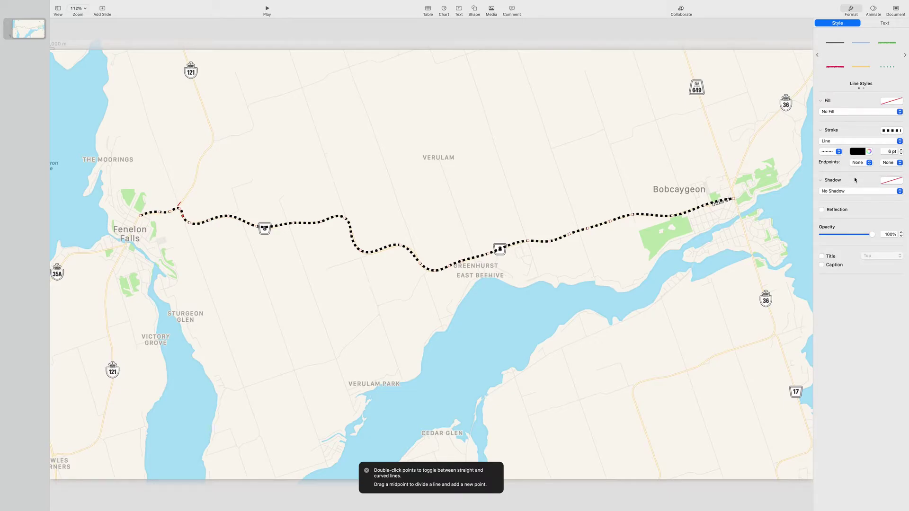
- Color the line red, thicken it to 8 pt, and add an end arrowhead
click(857, 151)
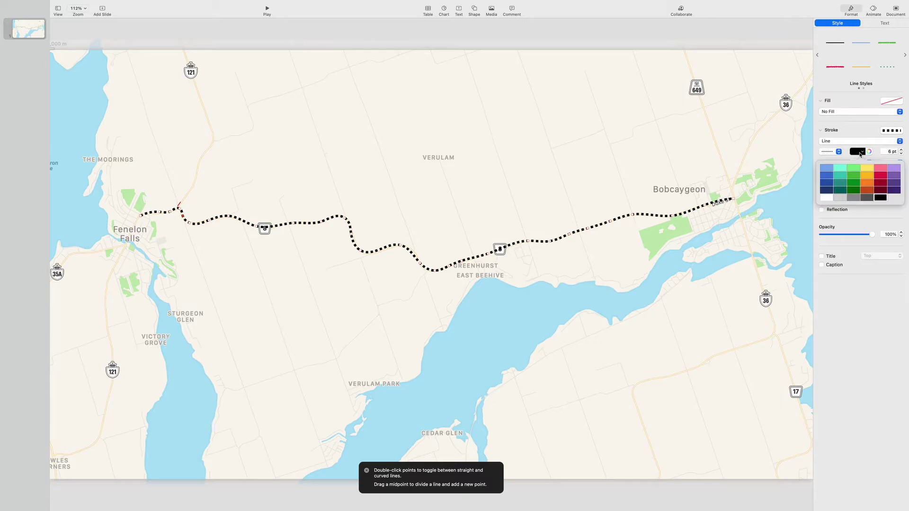
click(881, 178)
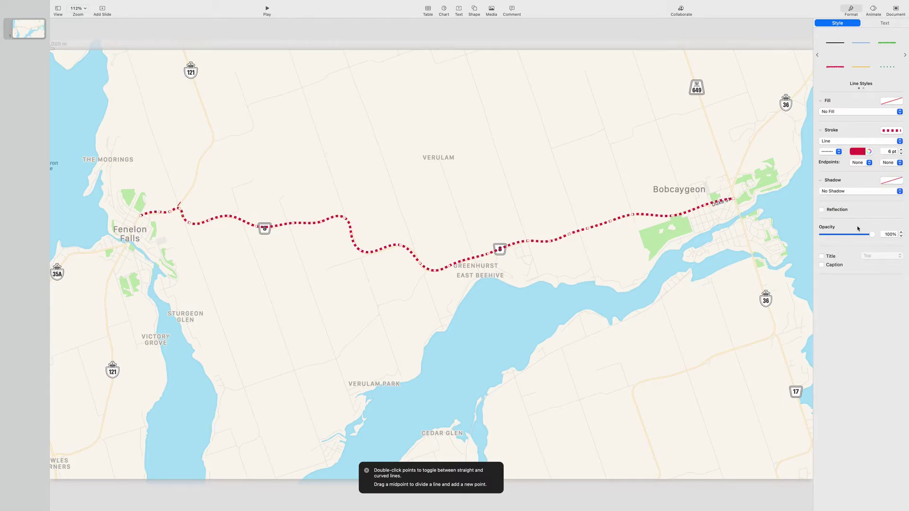
click(902, 149)
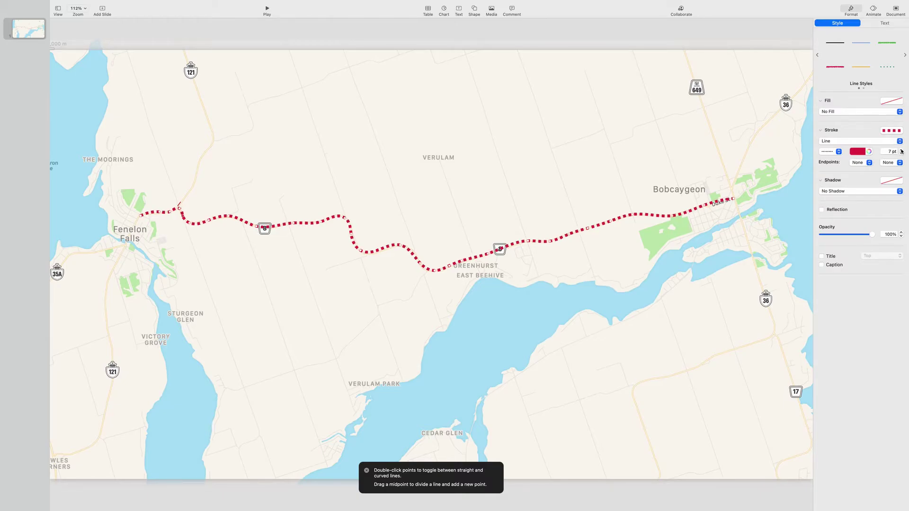
click(902, 150)
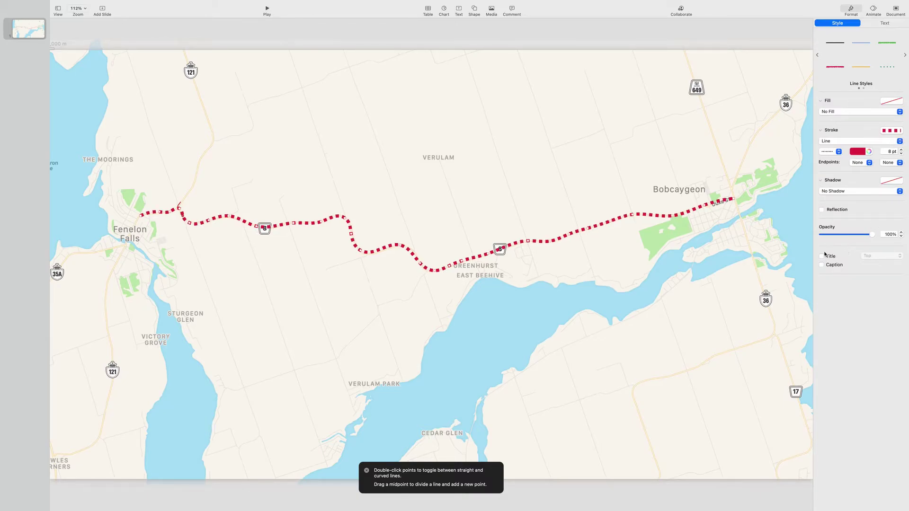
click(892, 163)
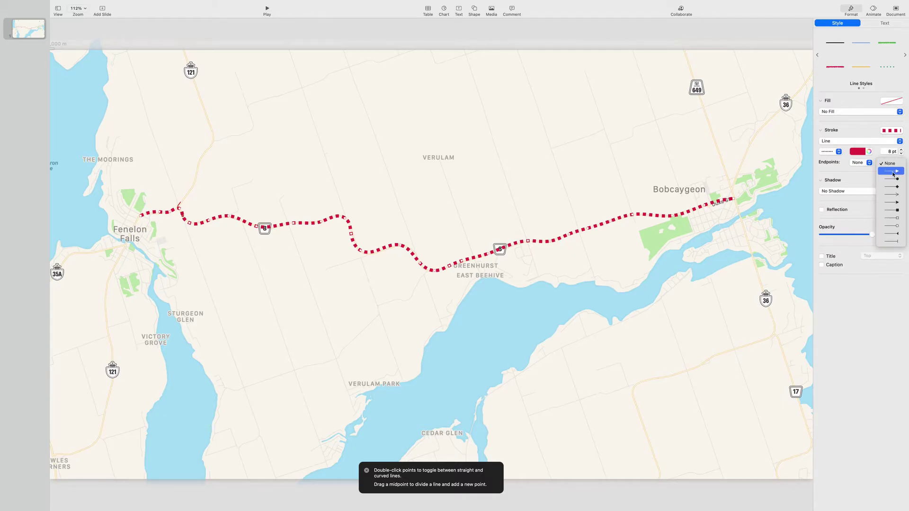
click(893, 172)
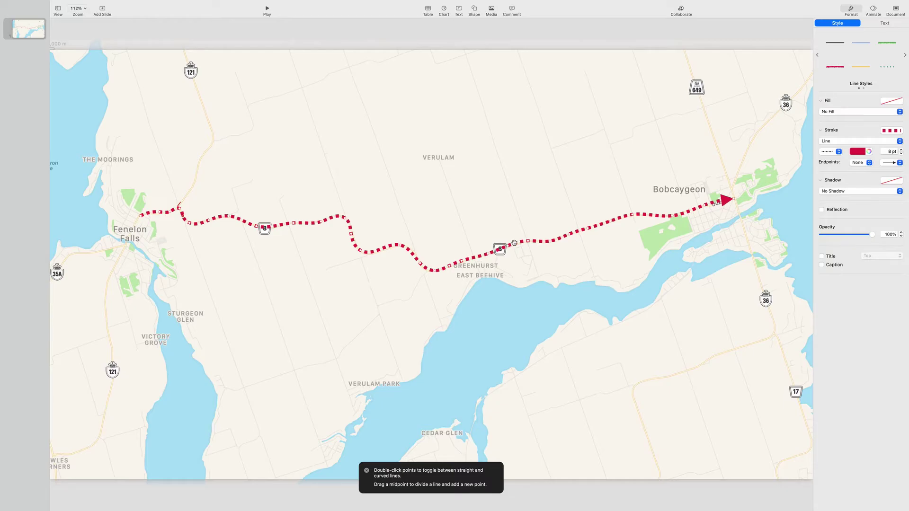
- Give the route line a Line Draw build-in of 5 s with Ease Out, then preview it
click(874, 10)
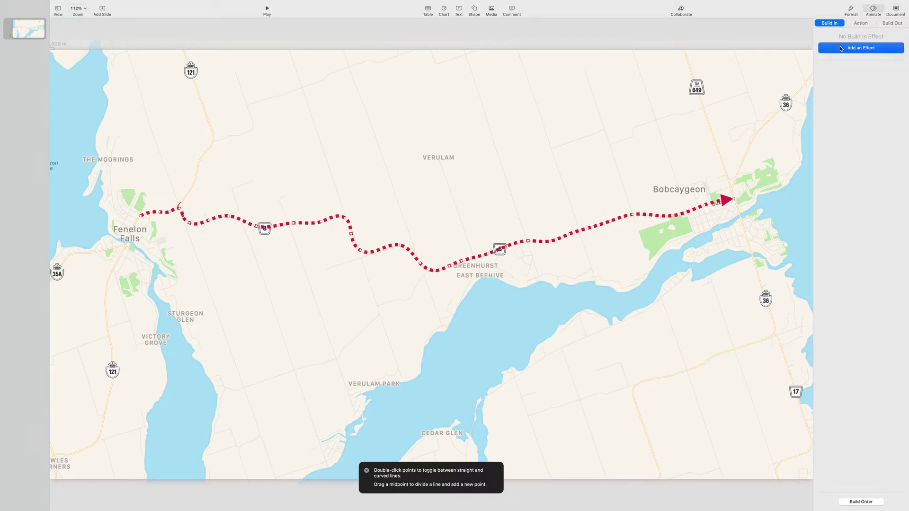
click(839, 47)
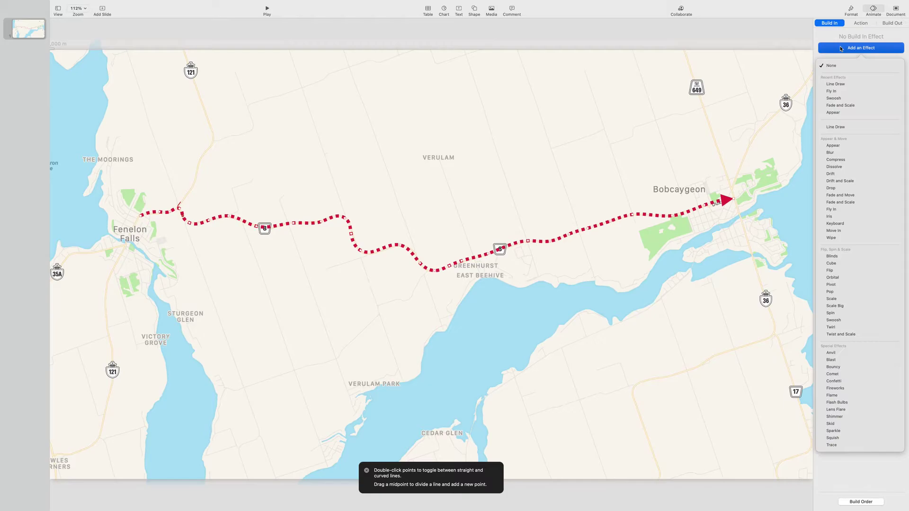
click(832, 128)
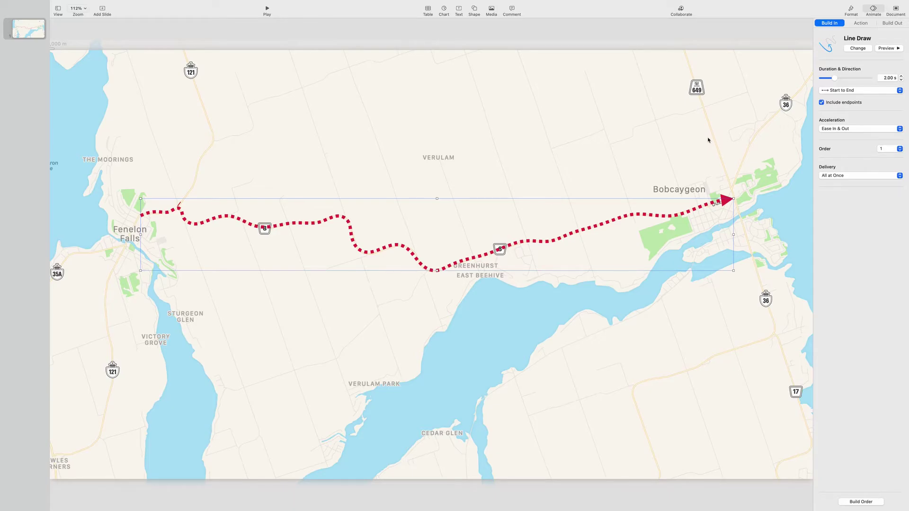
click(883, 78)
text(5)
click(860, 130)
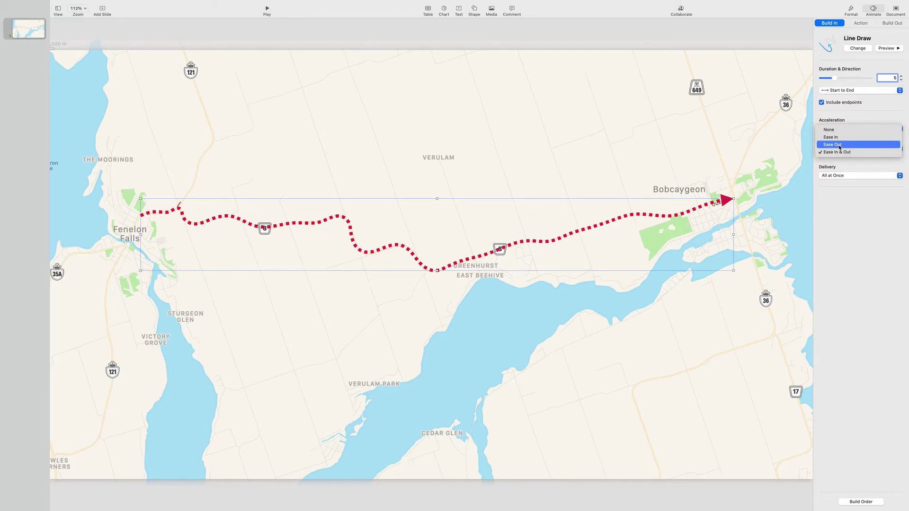
click(840, 145)
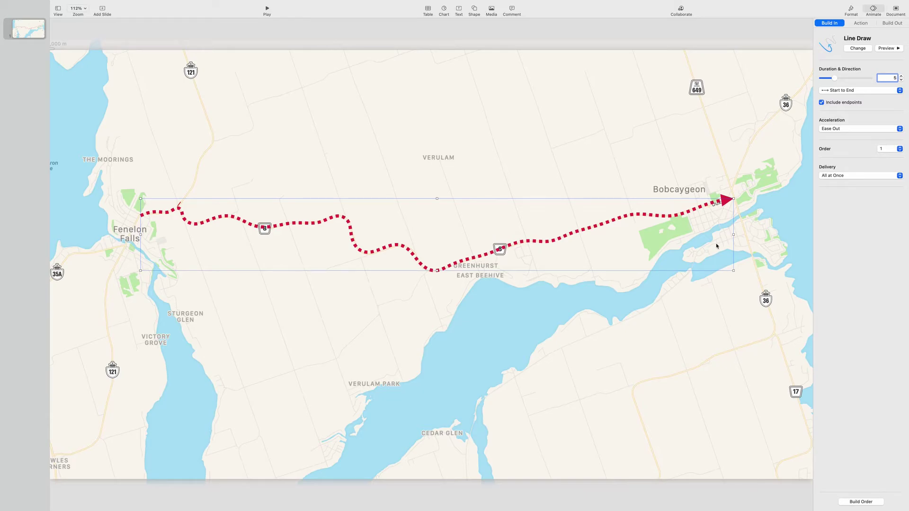
click(887, 48)
- Exit full-screen mode with Control-Command-F
key(ctrl+super+f)
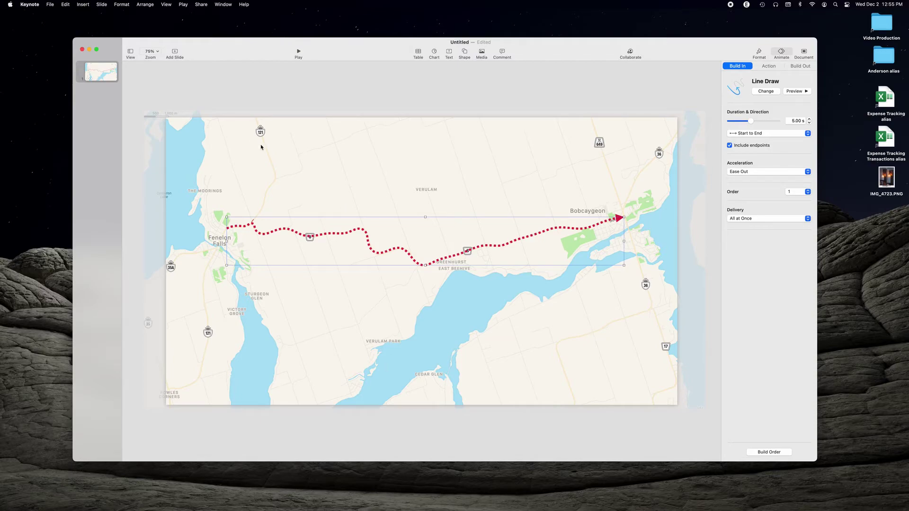
- Start a movie export at 1920 × 1080, 60 FPS with Apple ProRes 422 compression
click(50, 5)
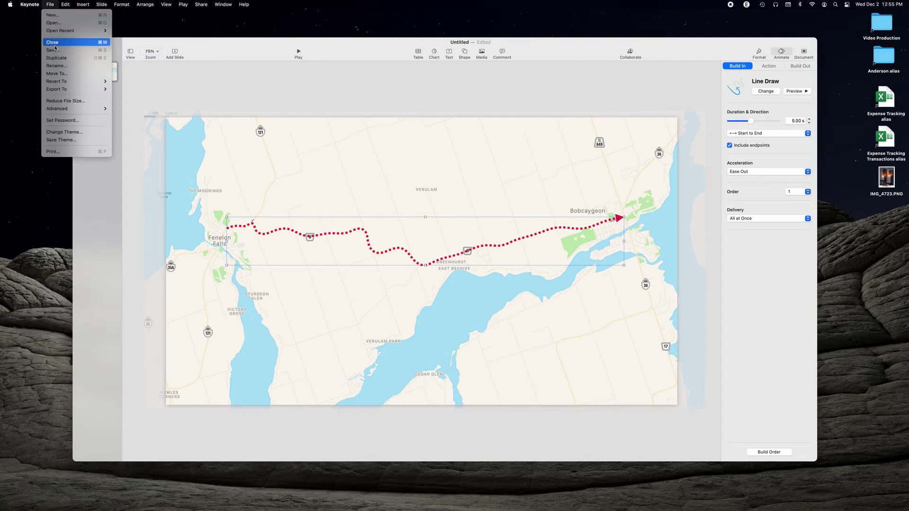
mouse_move(59, 91)
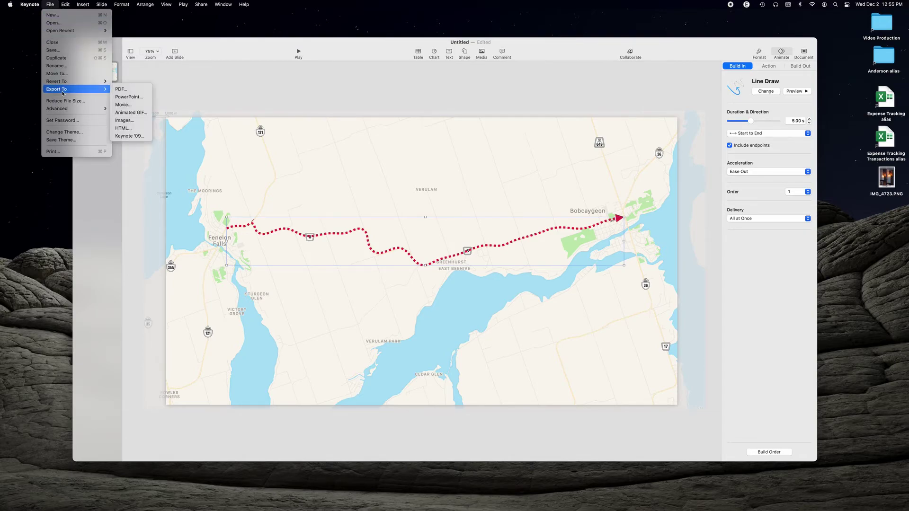
click(122, 105)
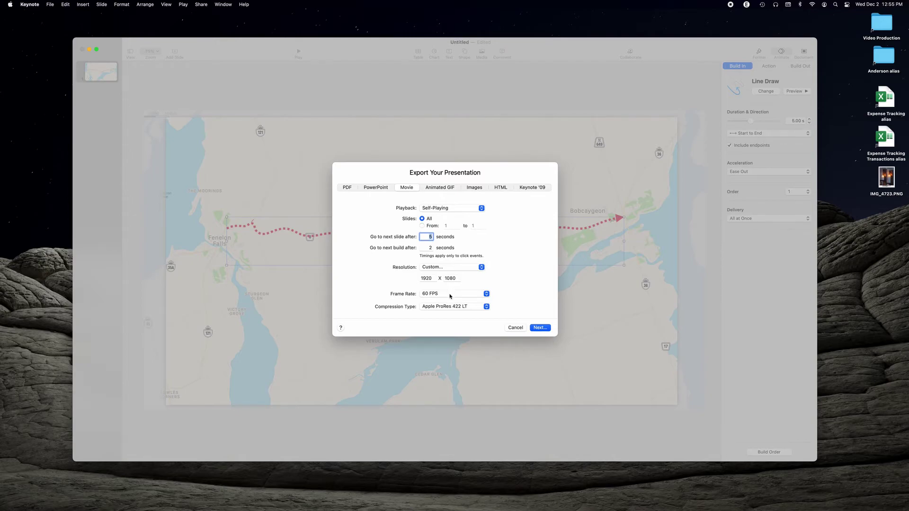
click(457, 308)
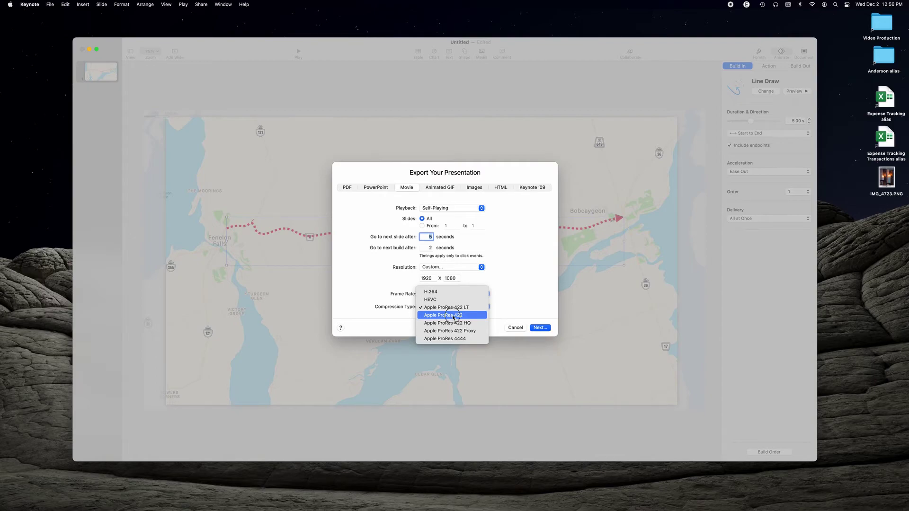
click(453, 316)
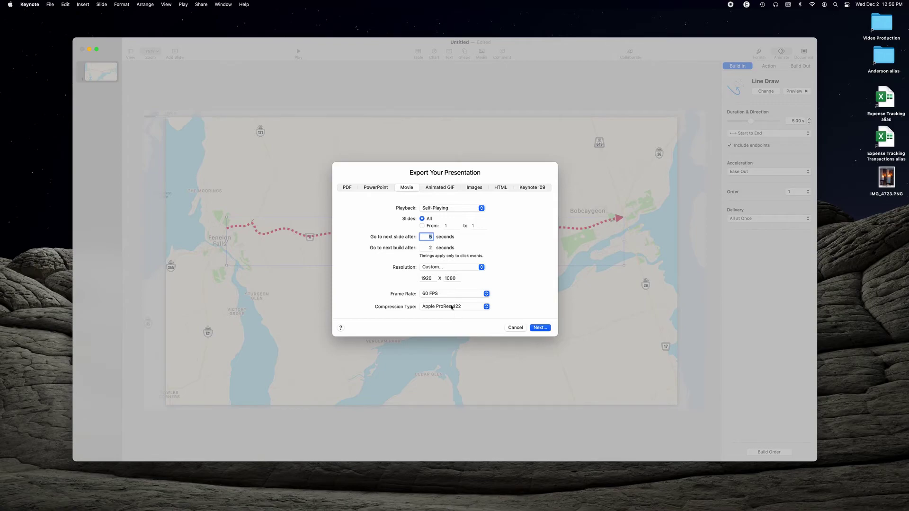
click(451, 307)
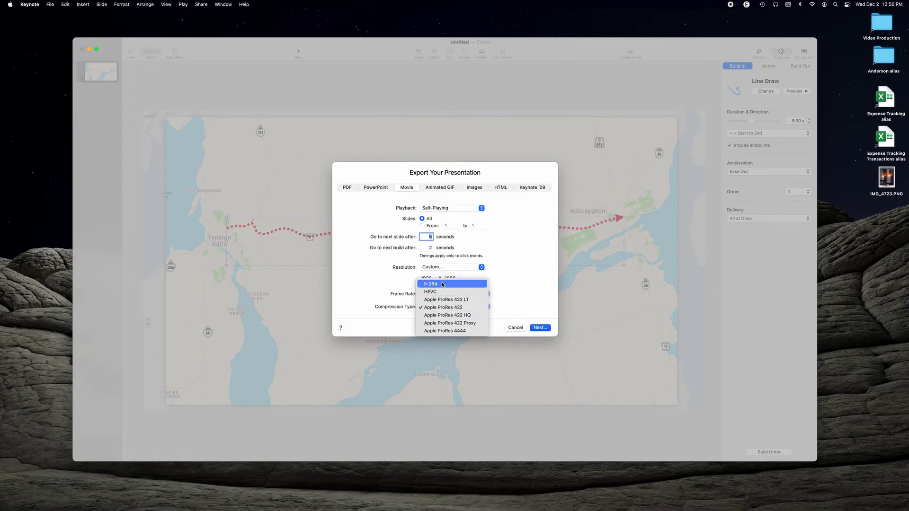
click(444, 308)
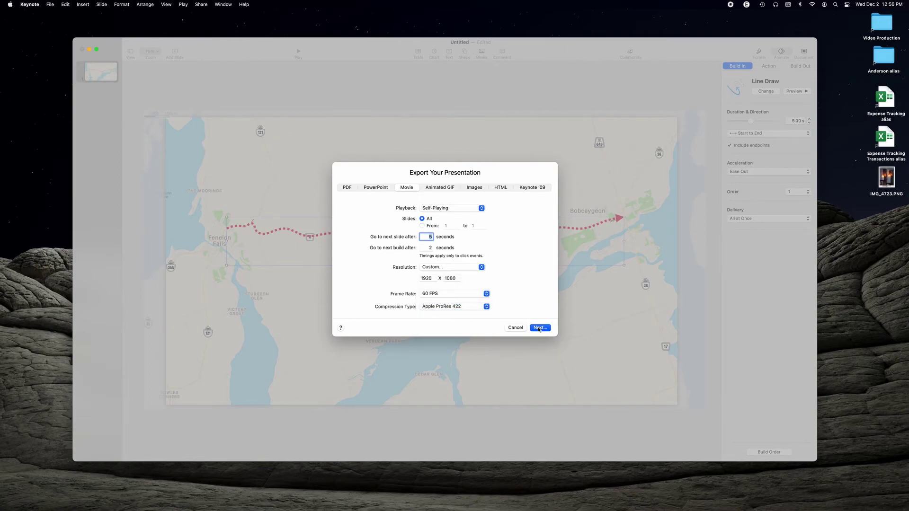
- Export the movie as 'map animation keynote movie' into the Keynot Map Animation folder
click(539, 328)
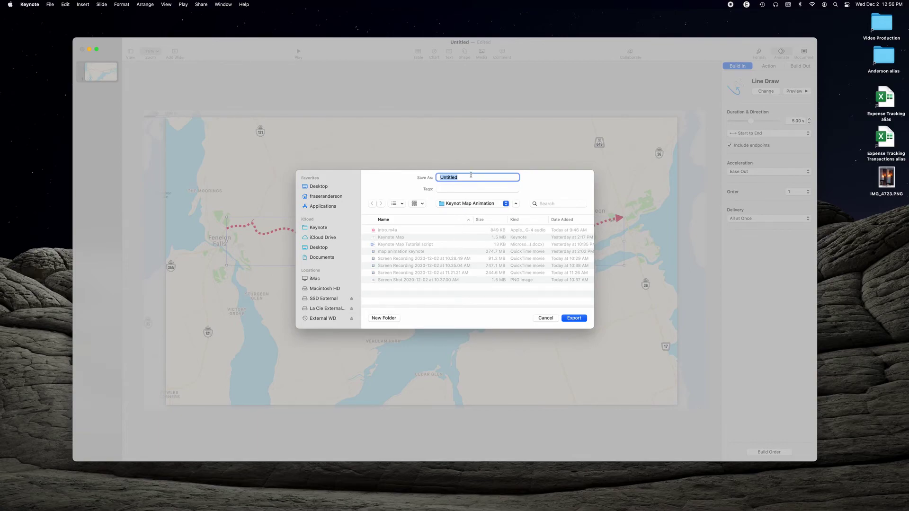
text(map animation keynote movie)
click(573, 317)
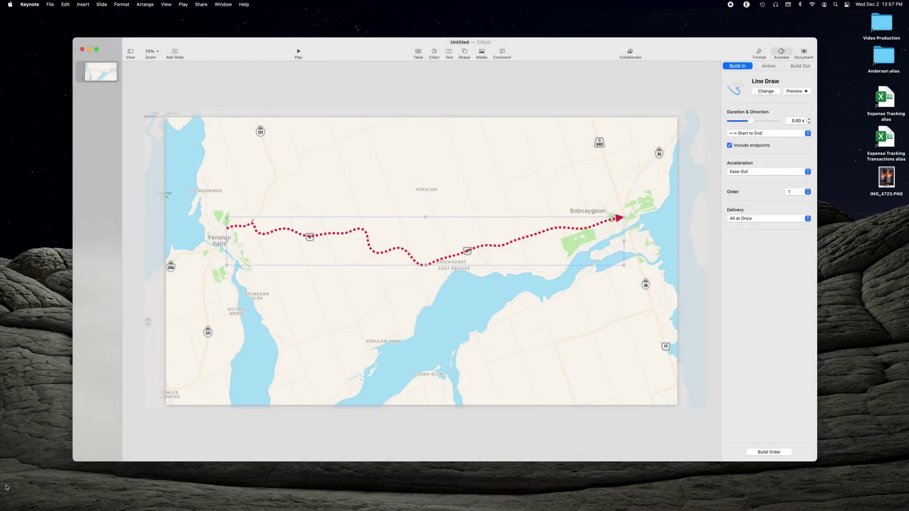
- Open the 363.6 MB map animation keynote movie from the Keynot Map Animation folder in QuickTime Player
mouse_move(7, 488)
click(21, 471)
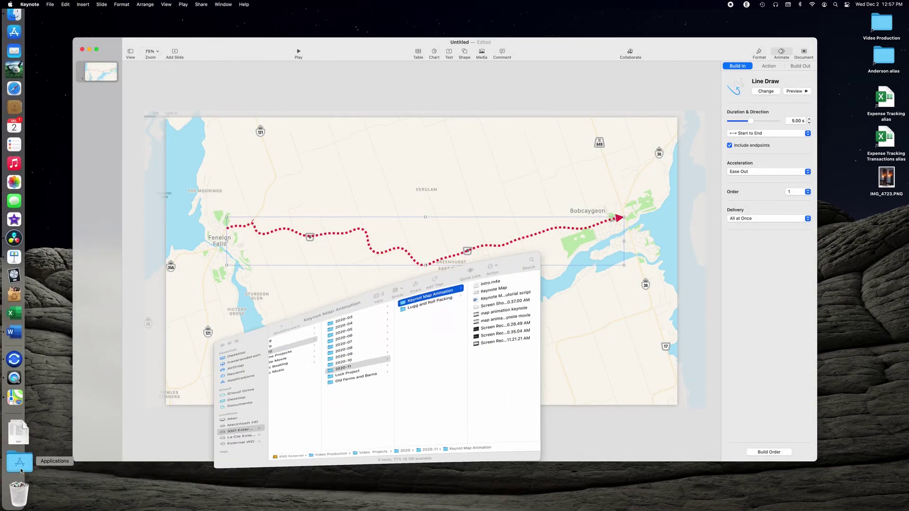
drag(424, 256, 380, 112)
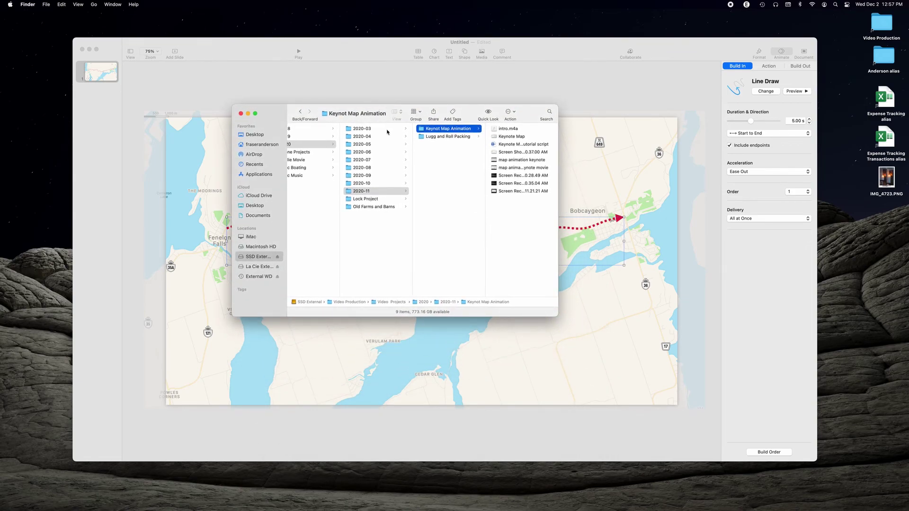
click(509, 169)
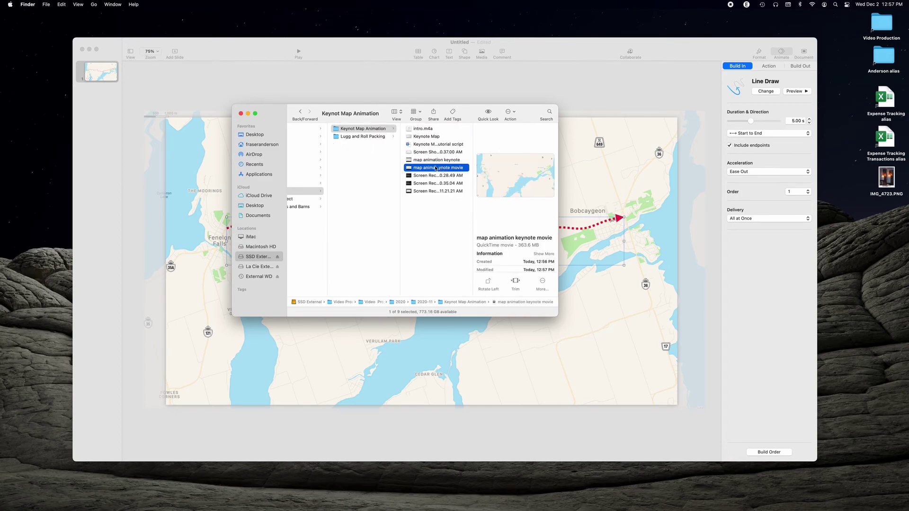
double_click(435, 169)
drag(464, 33, 554, 41)
- Play the 12-second movie to watch the red dotted route draw to Bobcaygeon
mouse_move(449, 364)
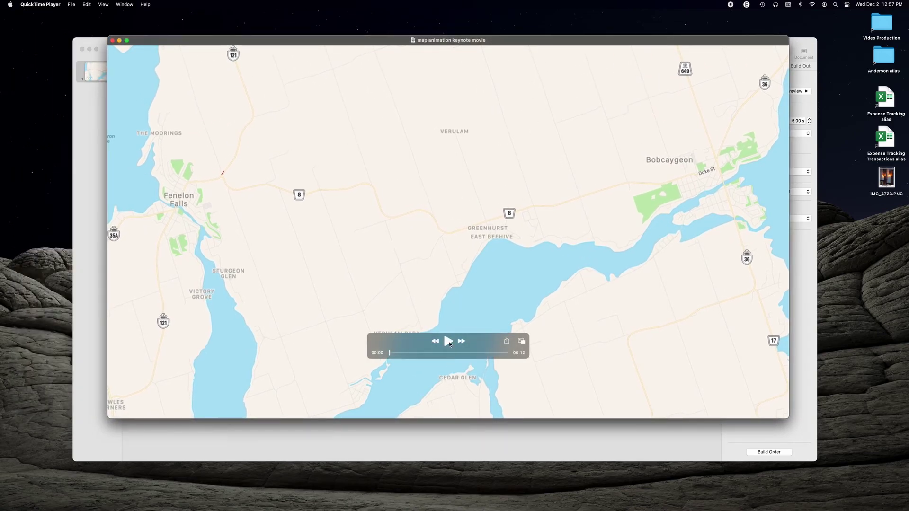
click(448, 342)
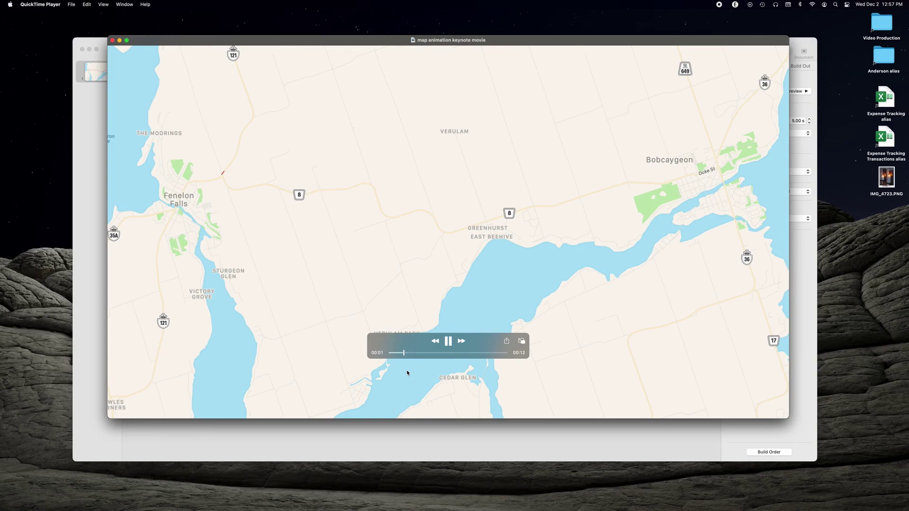